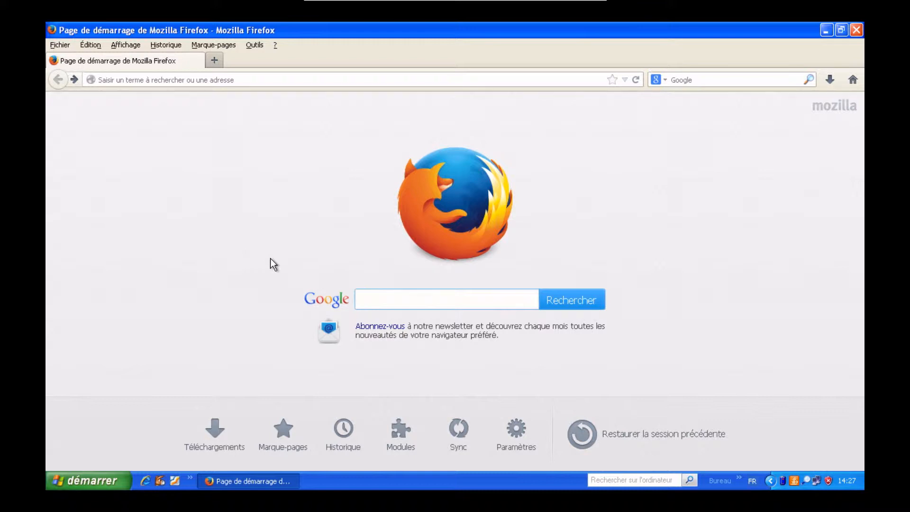
Search Google for GADWIN and open the Gadwin Screen Capture Overview page on gadwin.com
type("GAD")
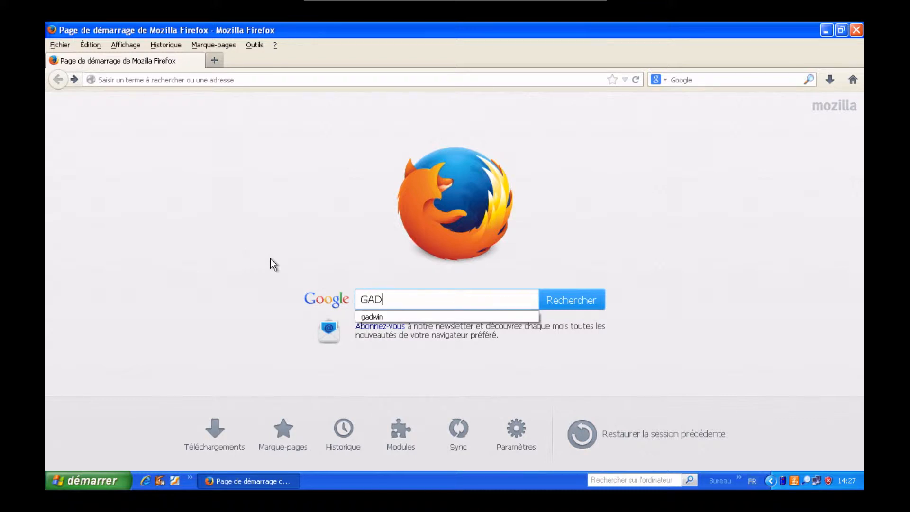
type("WIN")
left_click(575, 298)
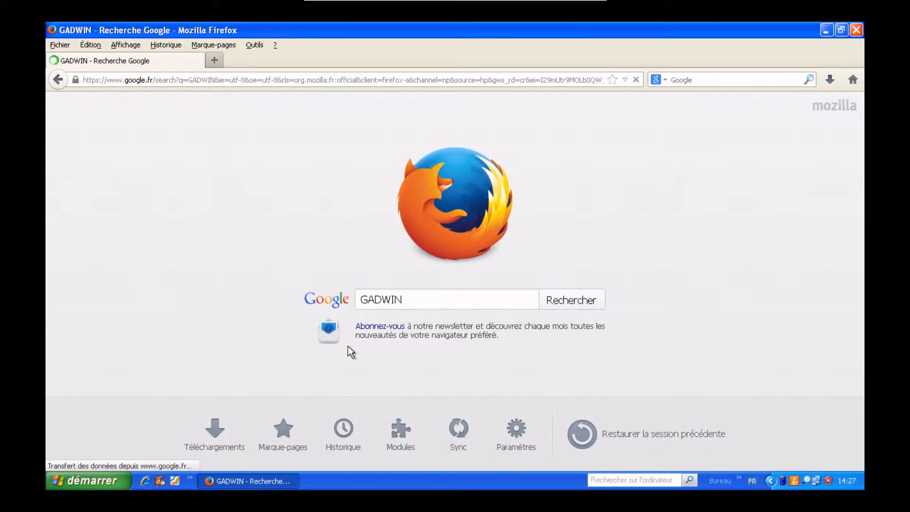
scroll(114, 331, "down", 1)
scroll(115, 332, "down", 3)
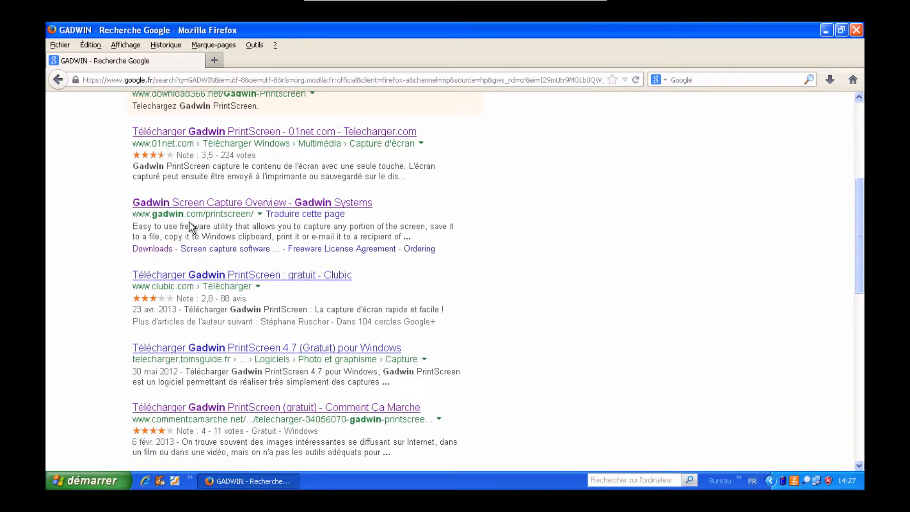
left_click(194, 200)
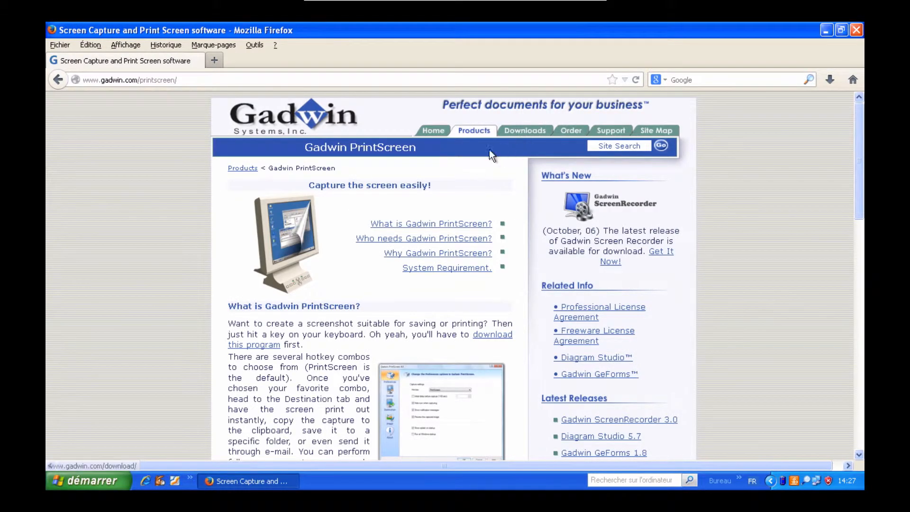
Download the freeware Gadwin PrintScreen 4.6 from the site's downloads page, saving the setup archive to disk
left_click(525, 132)
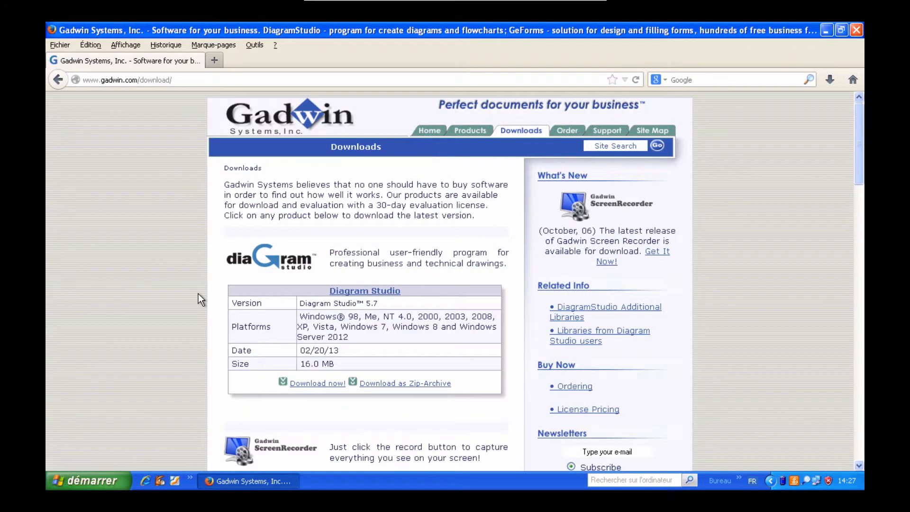
scroll(198, 294, "down", 15)
scroll(198, 294, "down", 10)
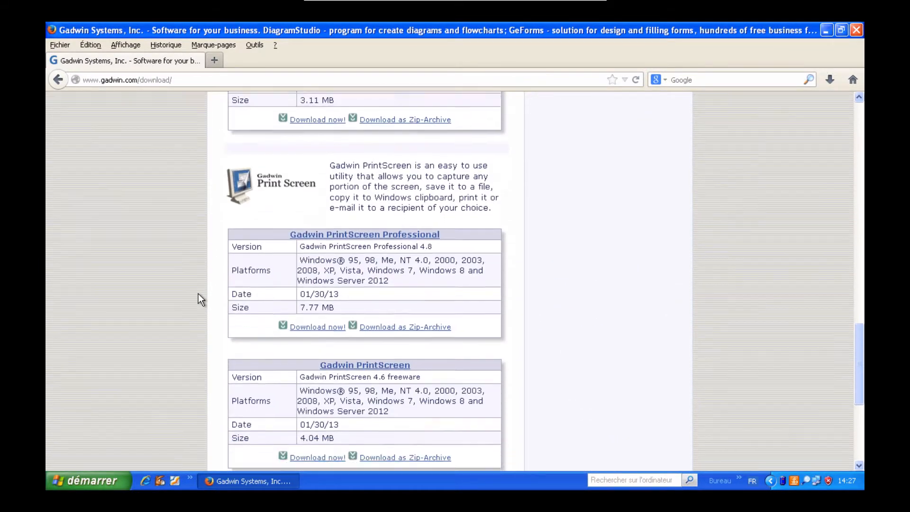
scroll(198, 294, "up", 5)
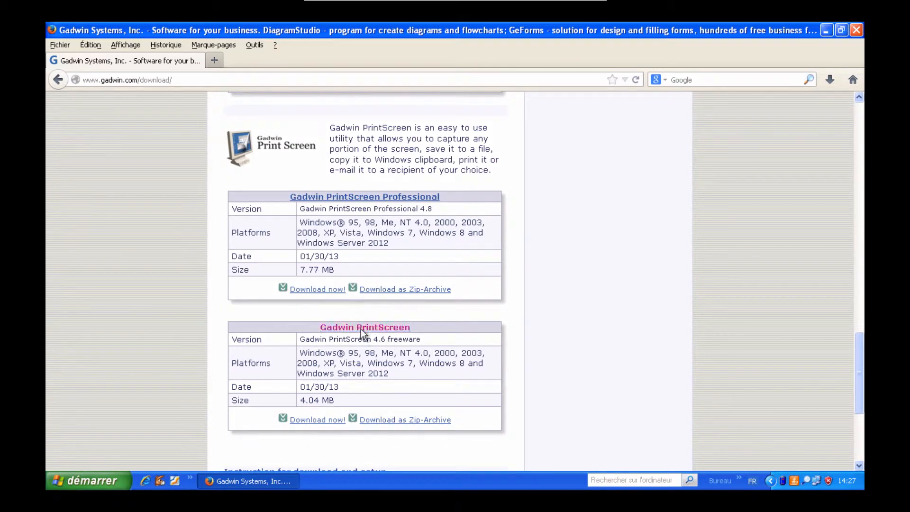
left_click(331, 421)
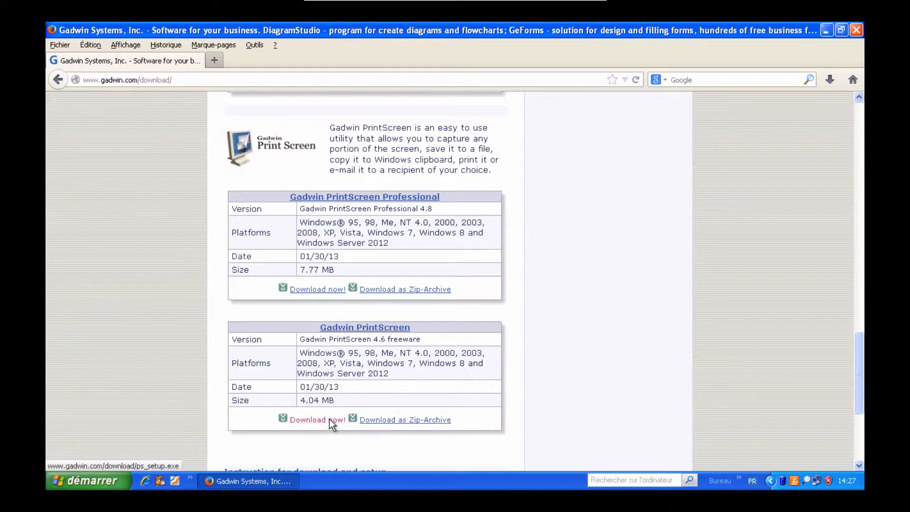
left_click(434, 260)
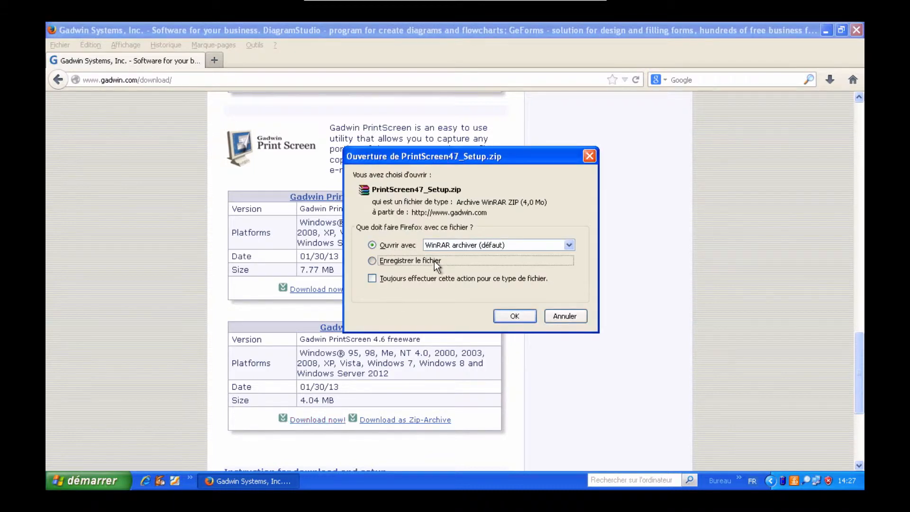
left_click(507, 312)
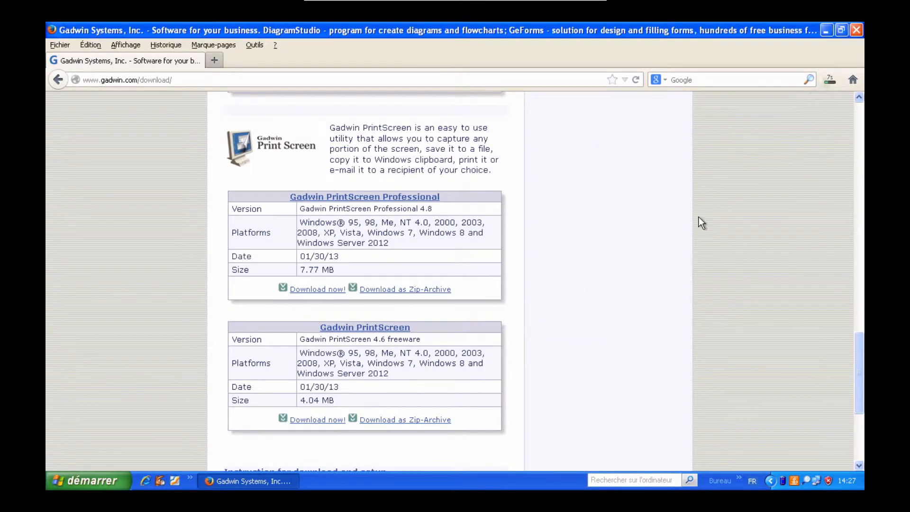
Open the downloaded PrintScreen47_Setup.zip, dismiss the WinRAR licence notice, and launch PrintScreen47_Setup.exe
left_click(834, 82)
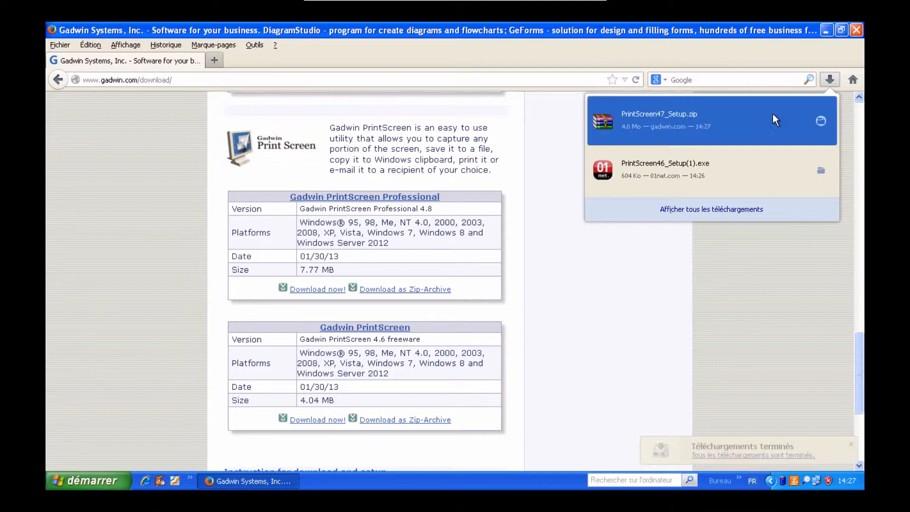
left_click(685, 125)
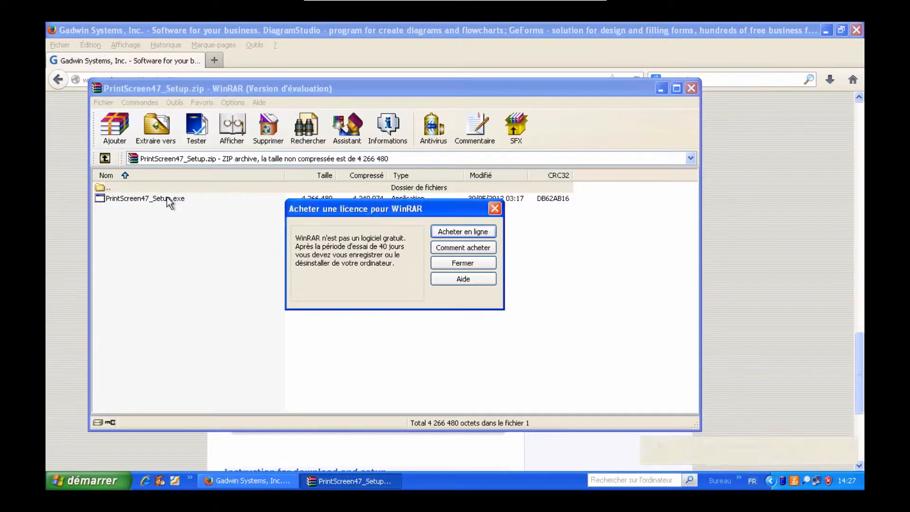
left_click(496, 209)
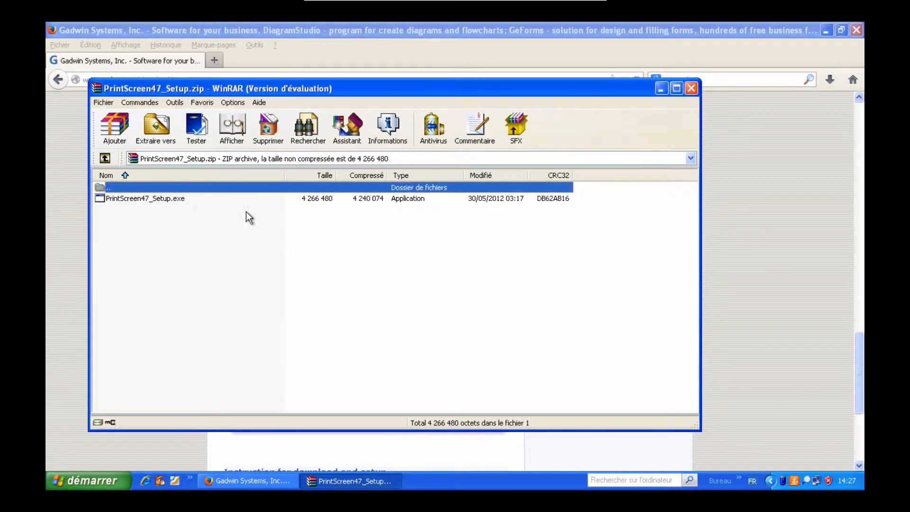
left_click(164, 200)
double_click(211, 200)
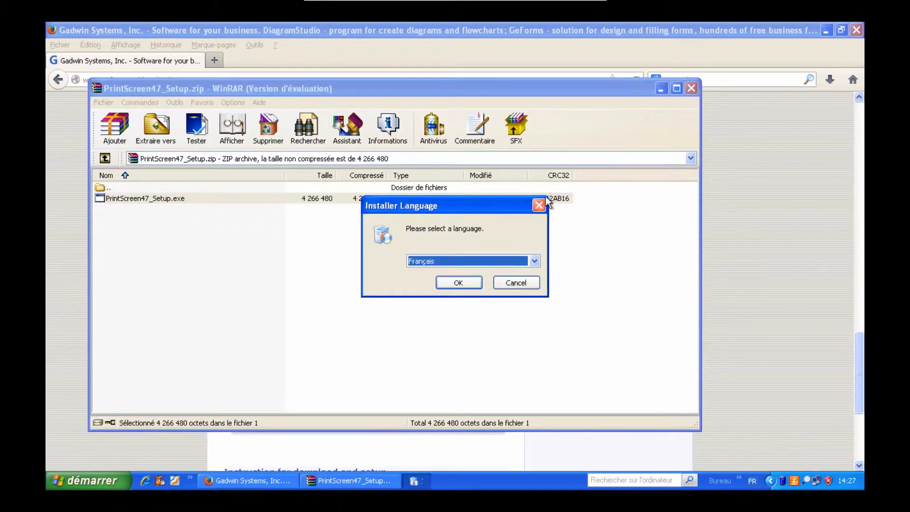
Install Gadwin PrintScreen in French in the default folder, launch it without showing the Readme, and close the archive and browser windows
left_click(471, 283)
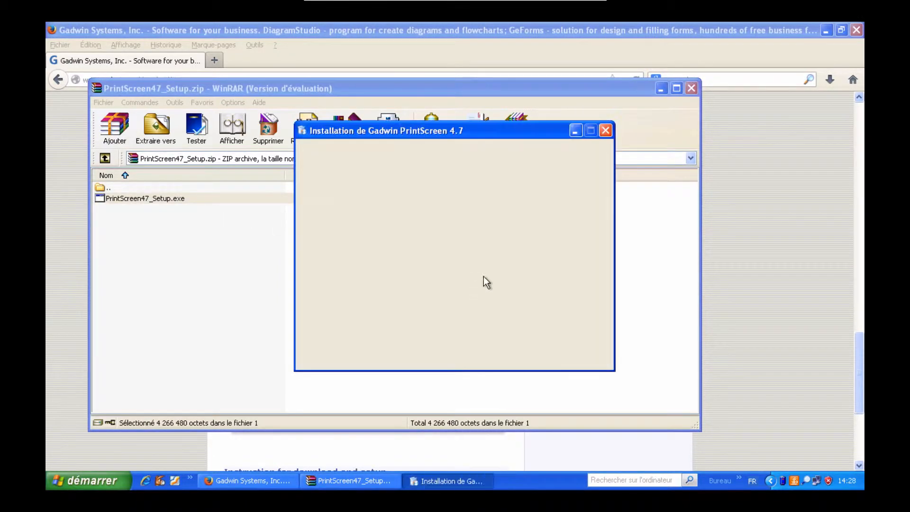
left_click(522, 355)
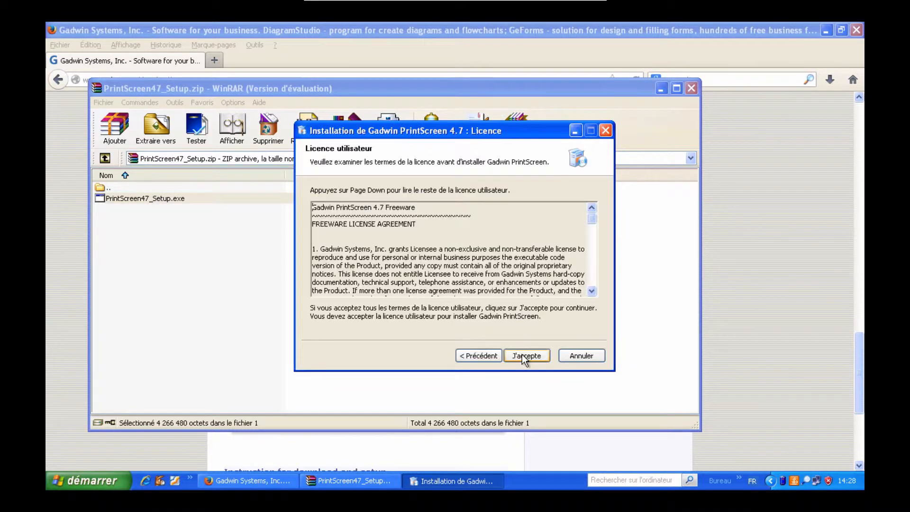
left_click(522, 354)
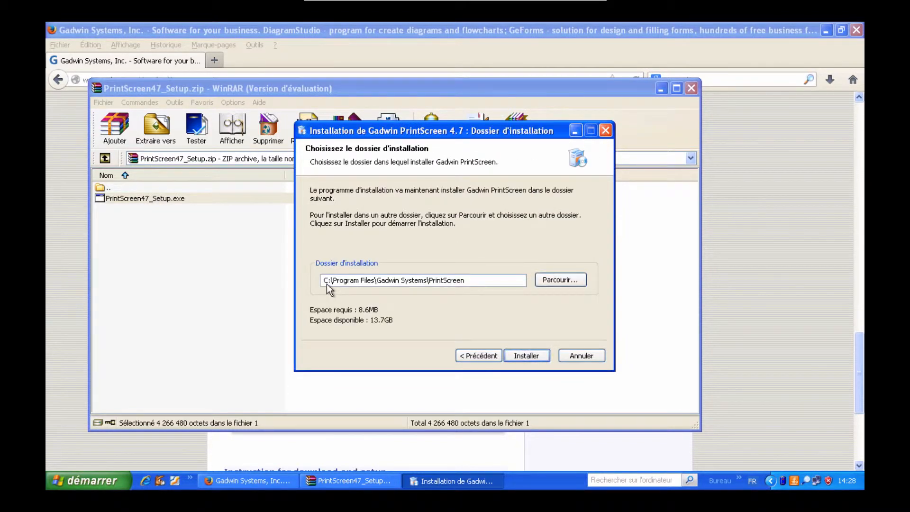
left_click(521, 355)
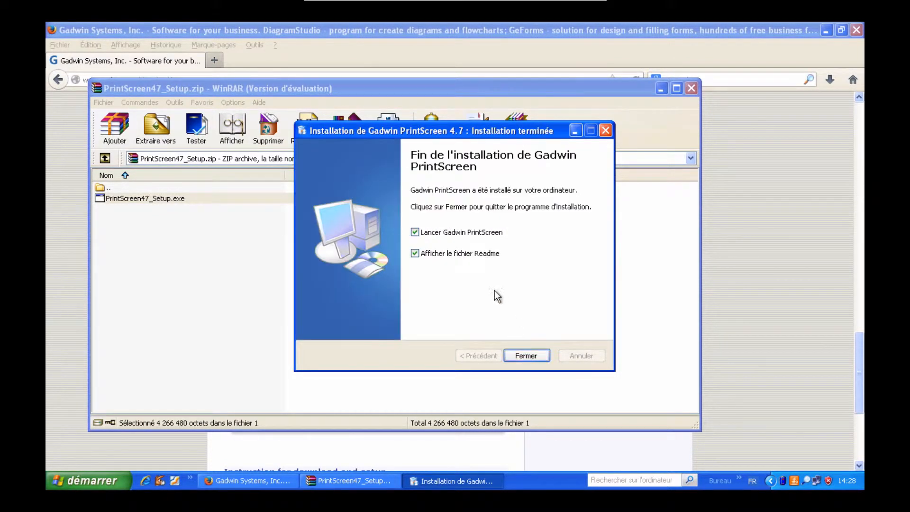
left_click(485, 257)
left_click(529, 355)
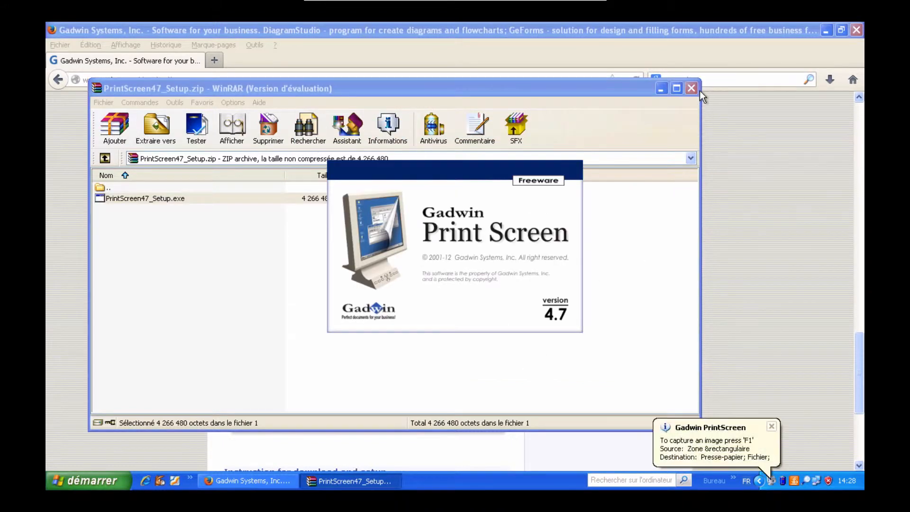
left_click(692, 88)
left_click(856, 31)
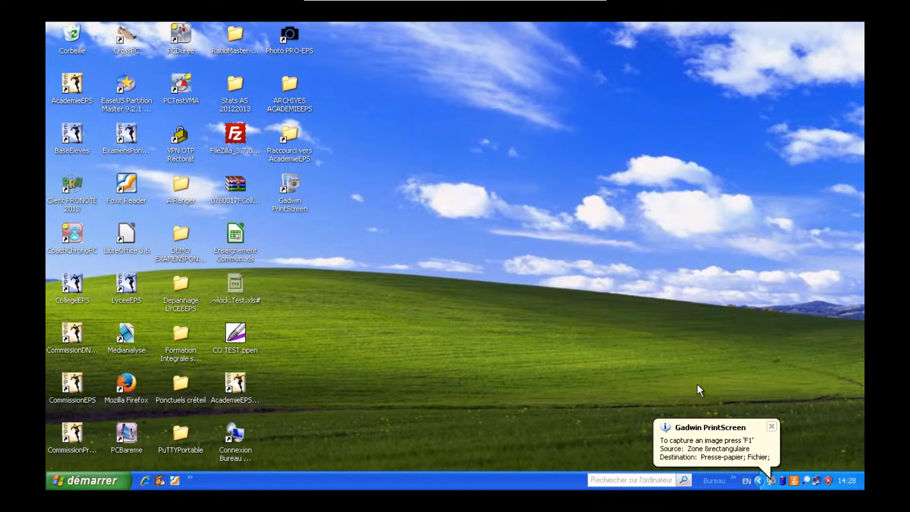
Open the Gadwin PrintScreen settings, choose F1 as the capture shortcut, and view the capture source options
double_click(770, 479)
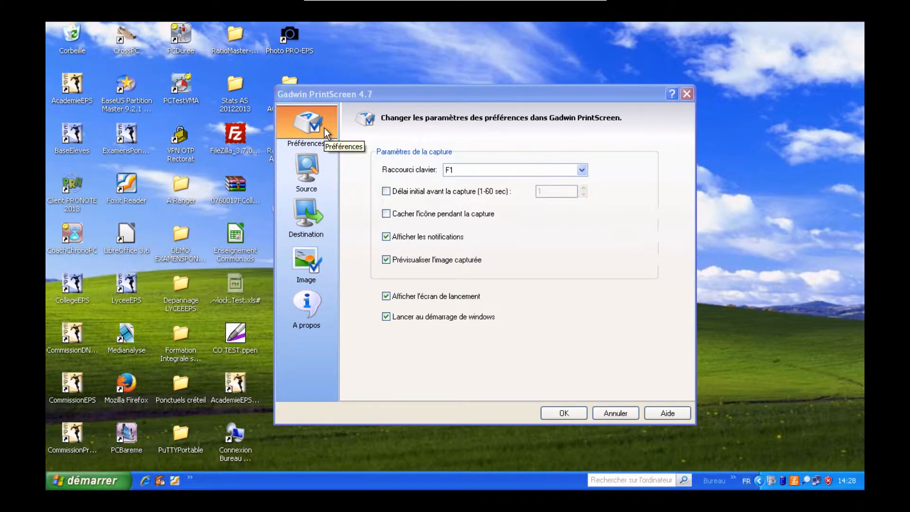
left_click(521, 169)
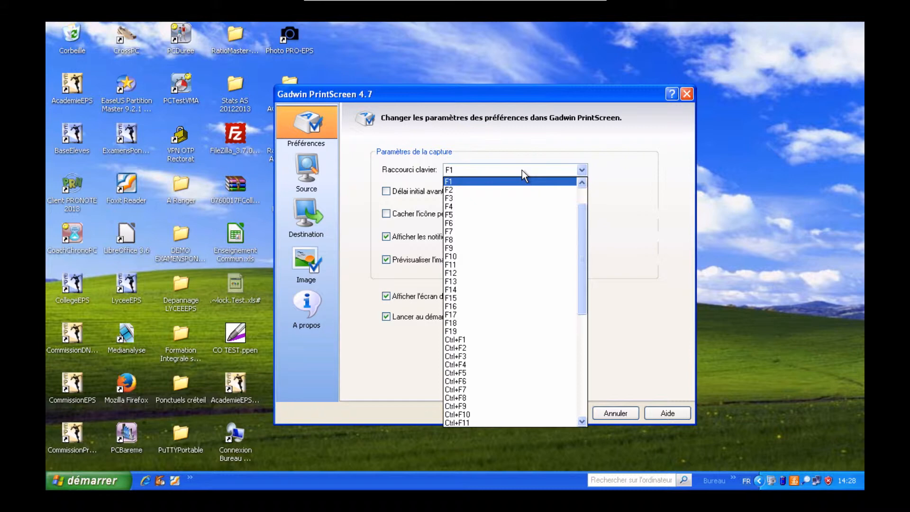
left_click(521, 181)
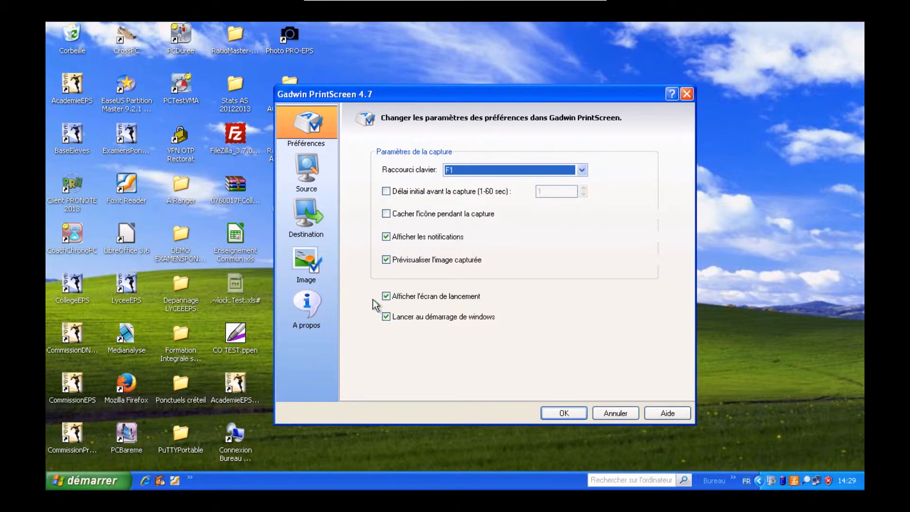
left_click(312, 175)
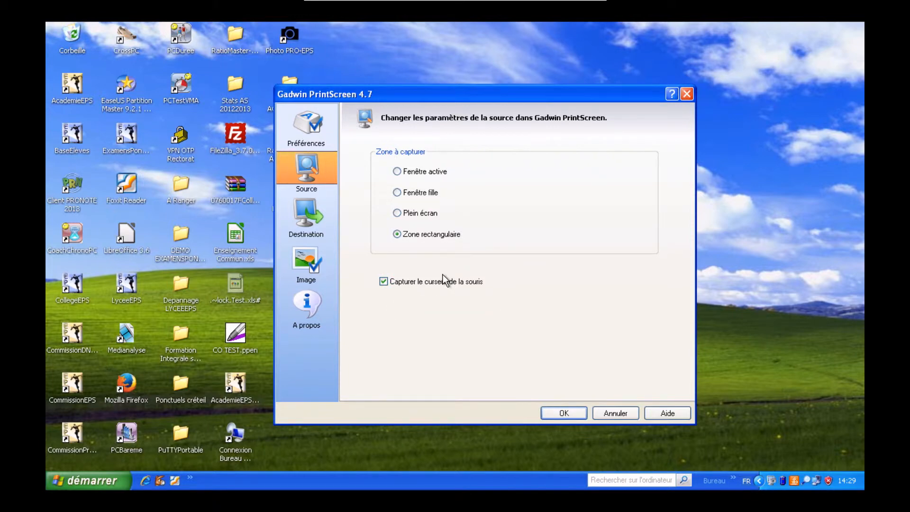
In the destination settings, choose the desktop (Bureau) as the folder where captures are saved
left_click(323, 228)
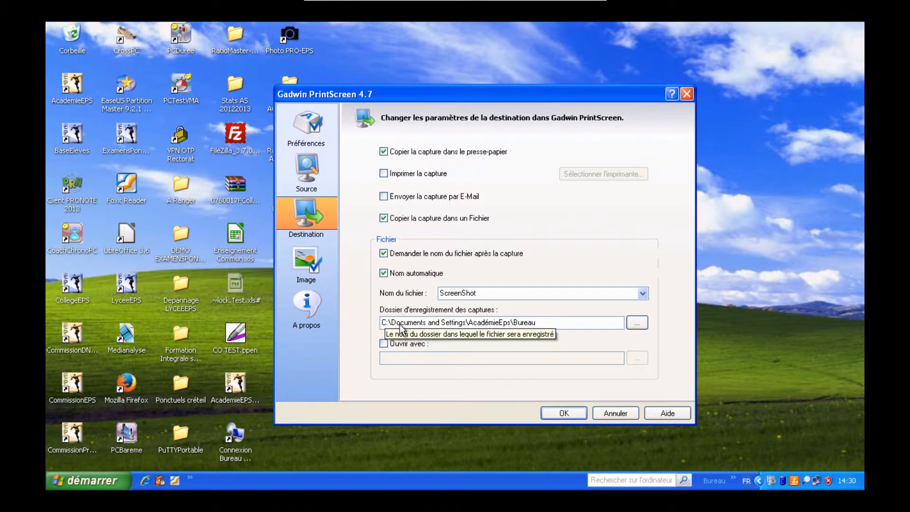
left_click(642, 328)
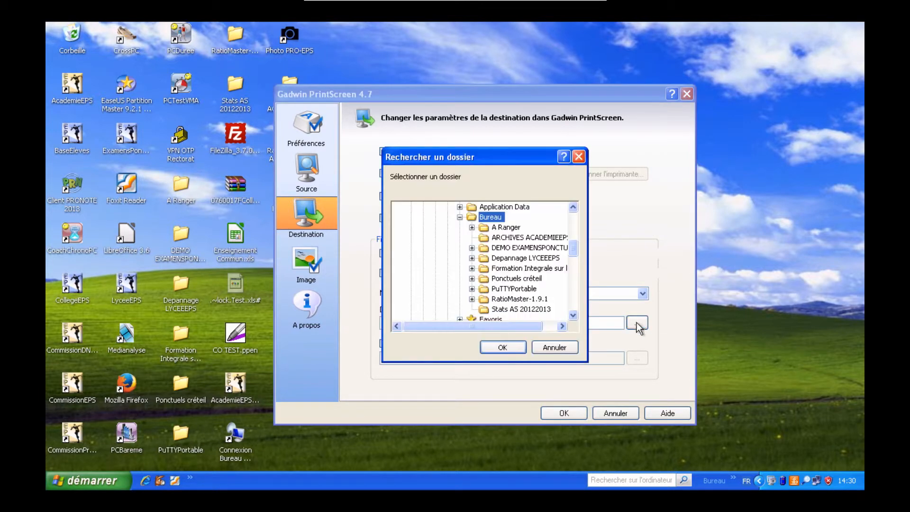
left_click_drag(579, 266, 575, 217)
left_click(429, 207)
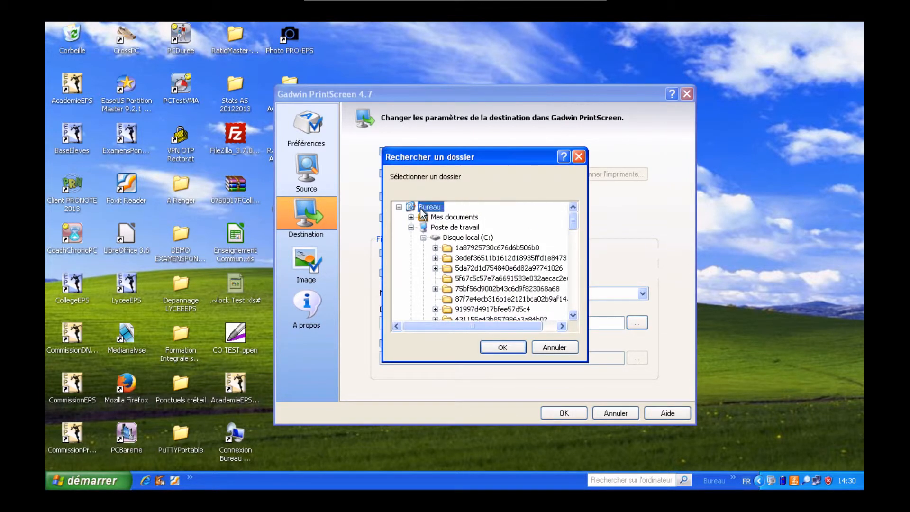
left_click(502, 349)
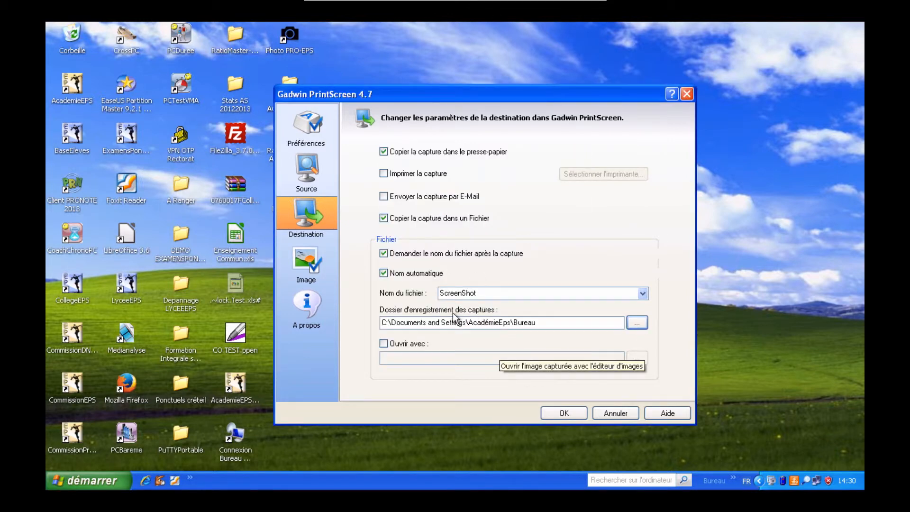
Set the capture image format to JPEG Bitmap (*.jpg) with 100% quality and confirm the settings
left_click(310, 267)
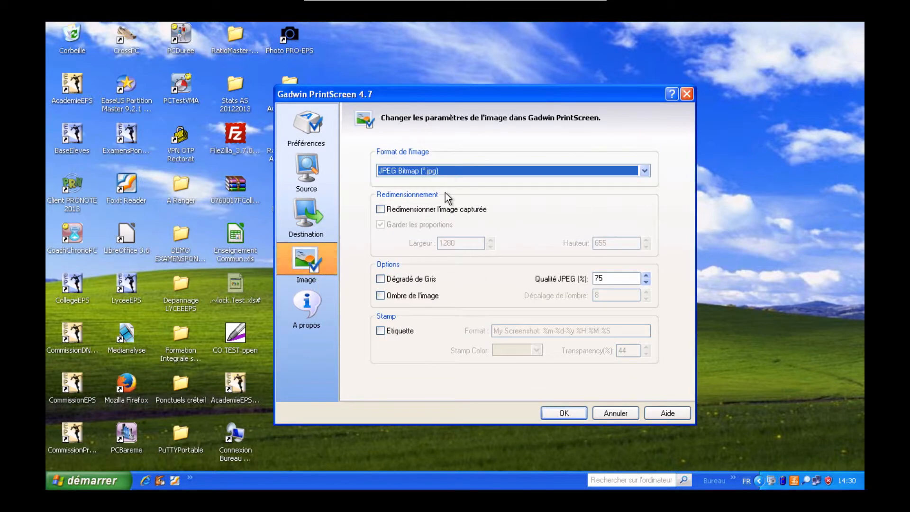
left_click(471, 173)
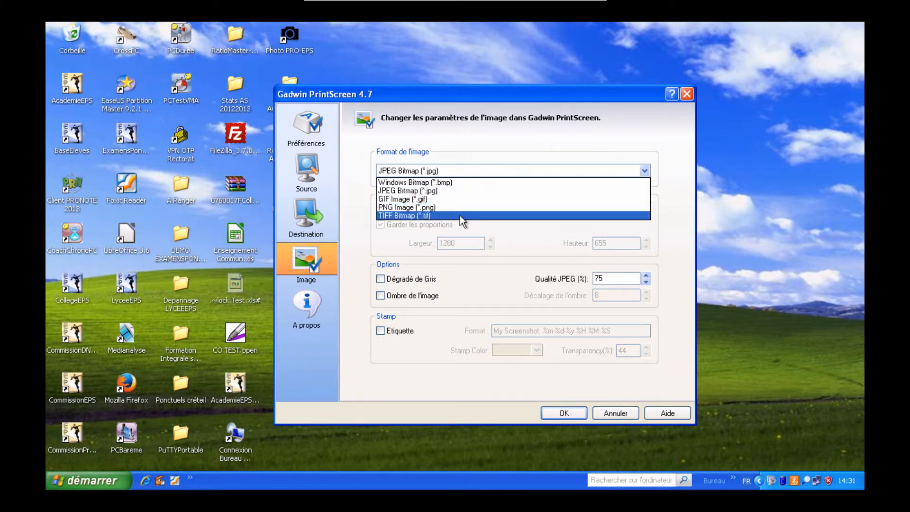
left_click(459, 191)
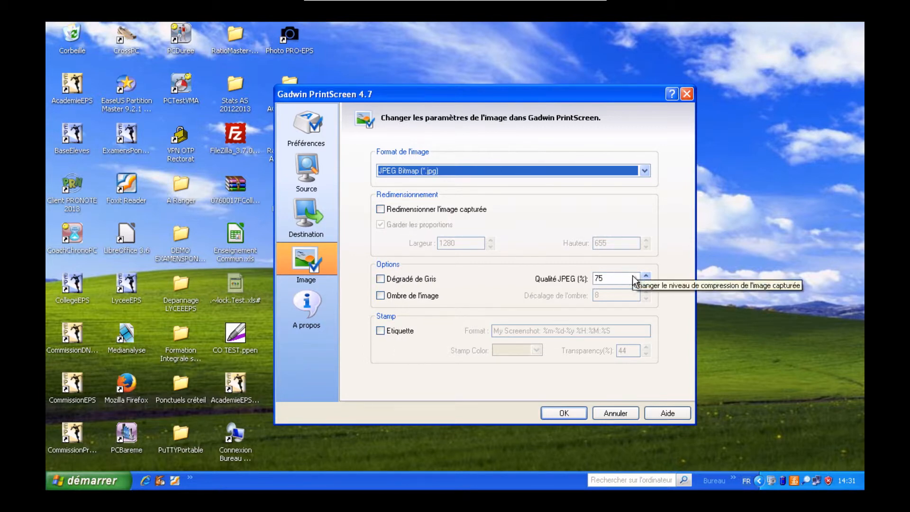
left_click_drag(628, 279, 578, 283)
type("100")
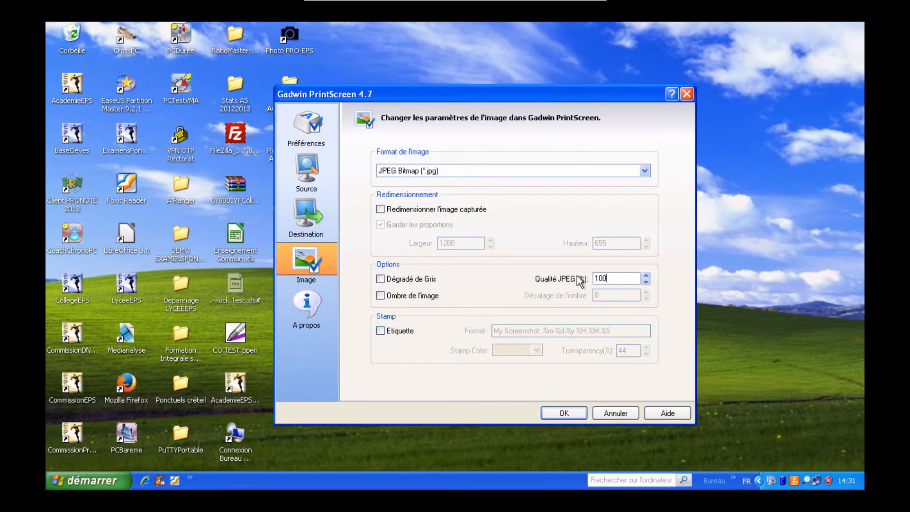
left_click(557, 411)
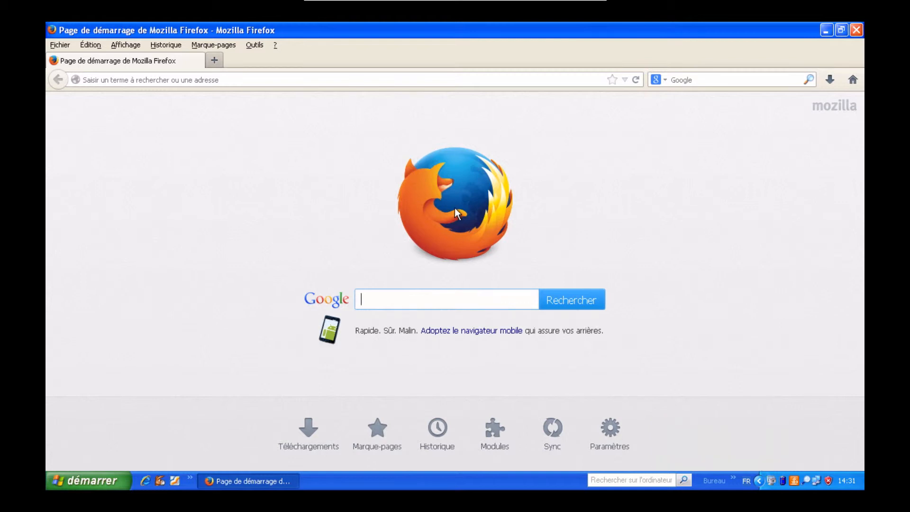
Capture a rectangular area of about 214 × 195 pixels around the Firefox logo and save it on the desktop as Logo Firefox.jpg
key("Print")
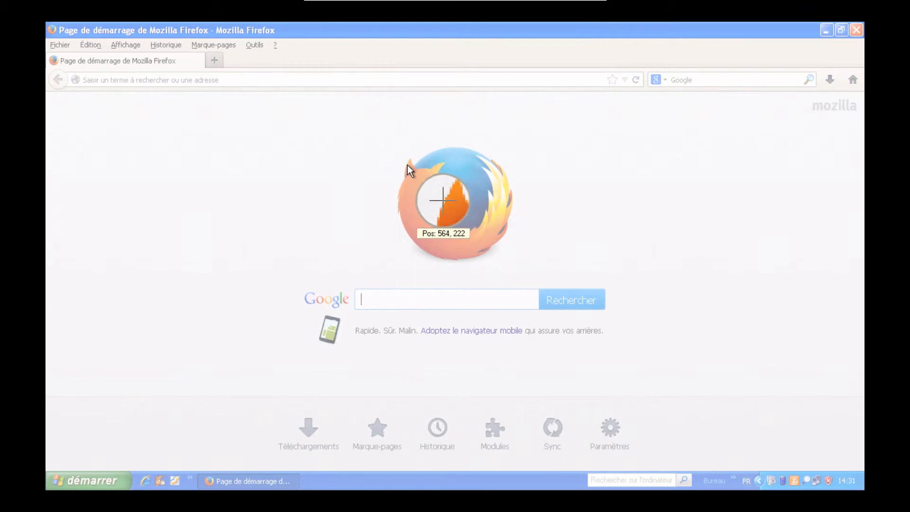
left_click_drag(388, 141, 526, 266)
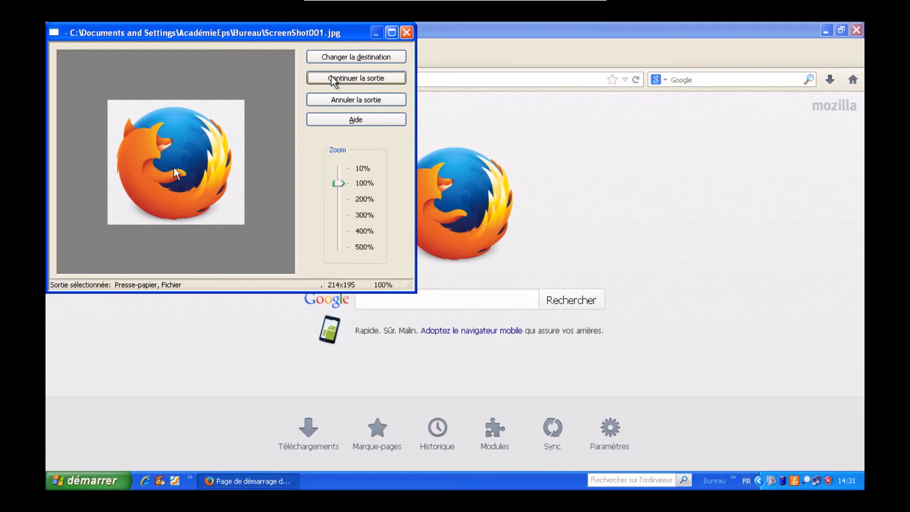
mouse_move(339, 183)
left_mouse_down()
mouse_move(341, 175)
mouse_move(342, 215)
mouse_move(347, 172)
left_mouse_up()
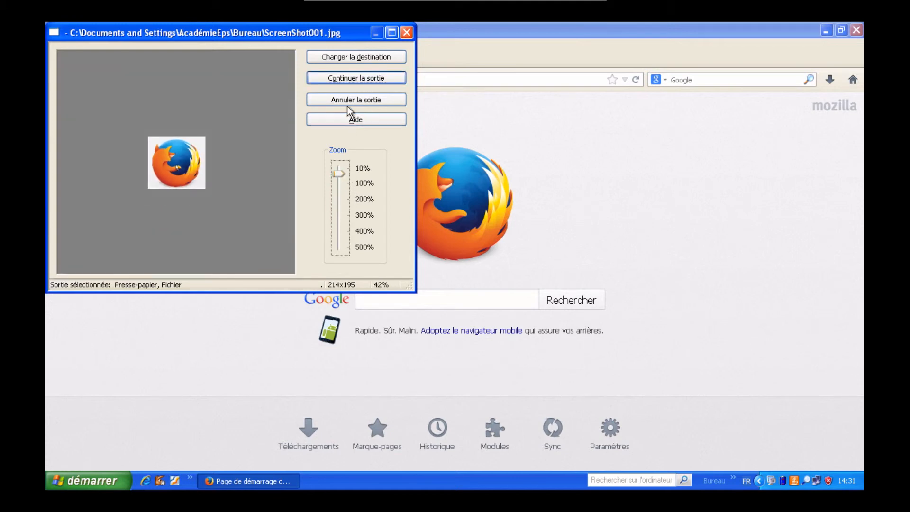
left_click(353, 77)
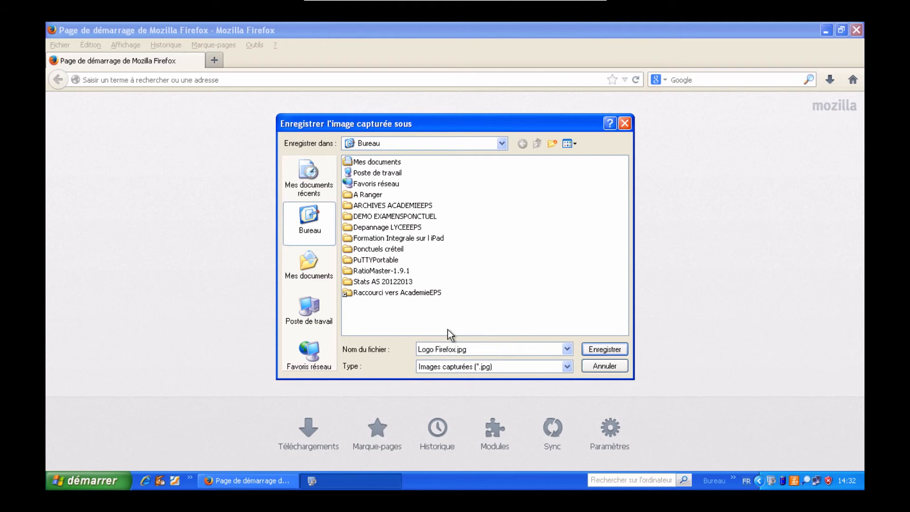
key("Return")
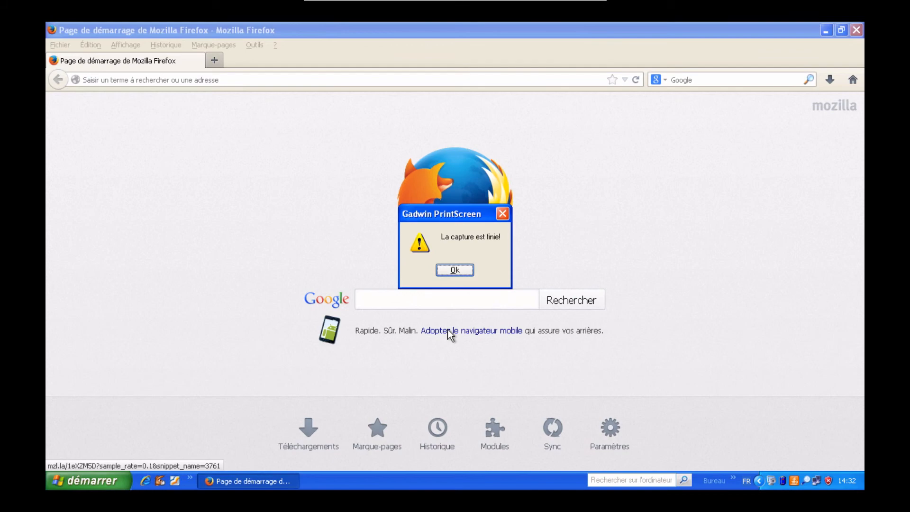
left_click(460, 271)
Minimize the browser window and view the saved Logo Firefox.jpg from the desktop, closing the image viewer when done
left_click(826, 31)
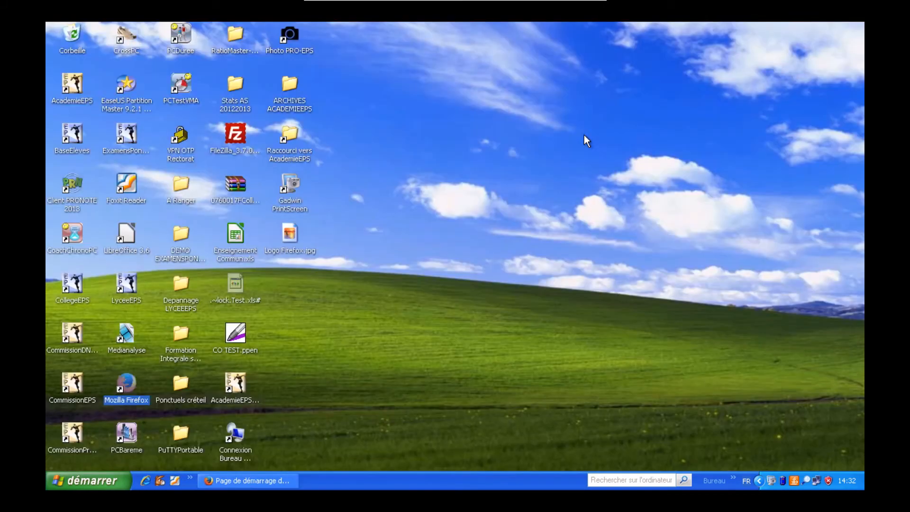
double_click(286, 235)
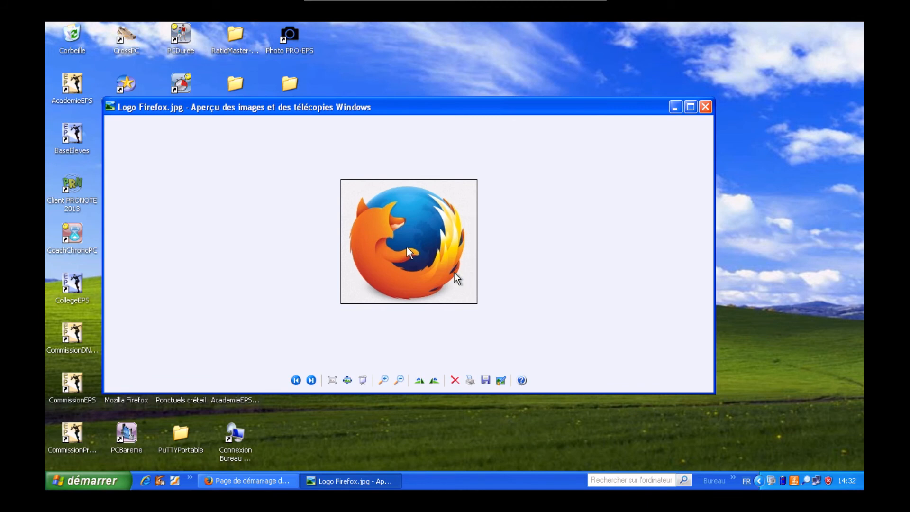
left_click(710, 107)
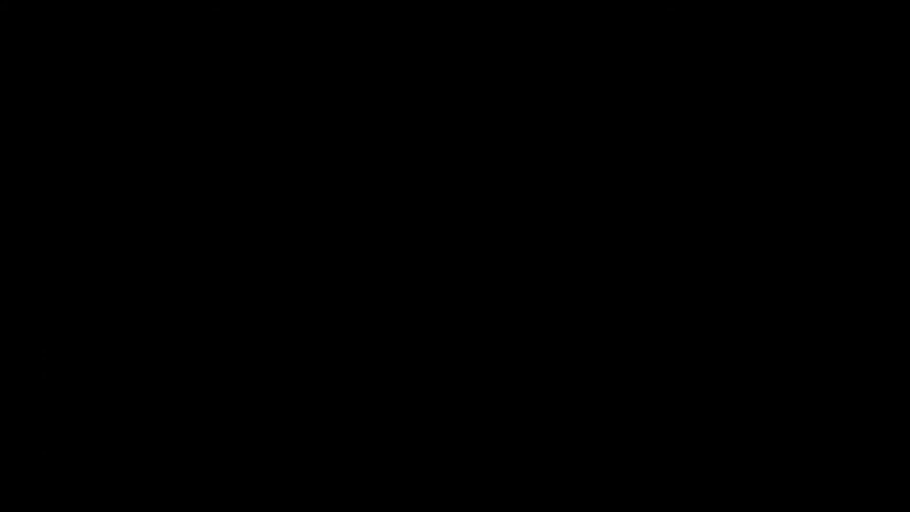